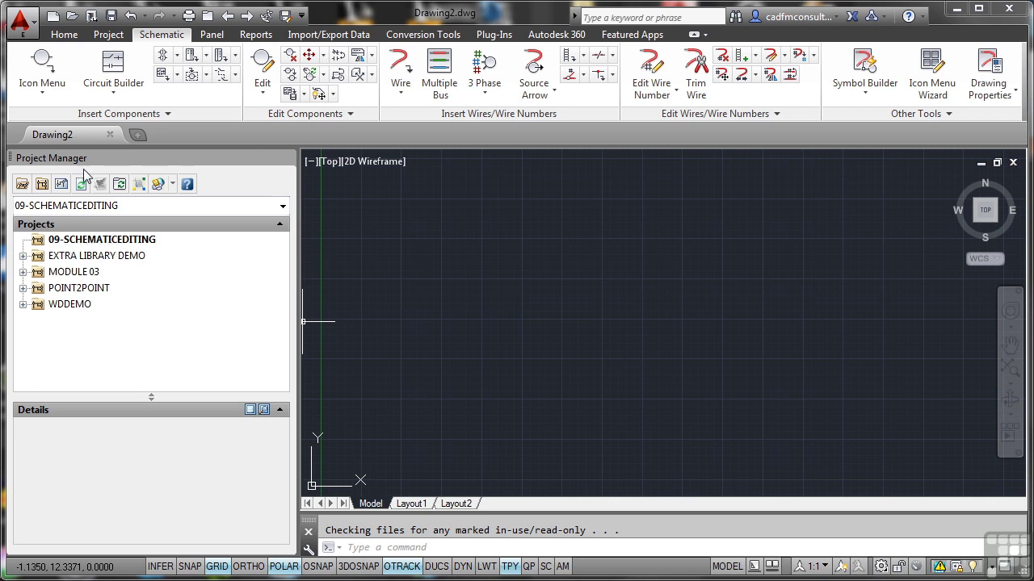
Open GEN-Scoot&Move.dwg from Movies & Workfiles > 09-Editing Schematics > Drawings.
click(71, 17)
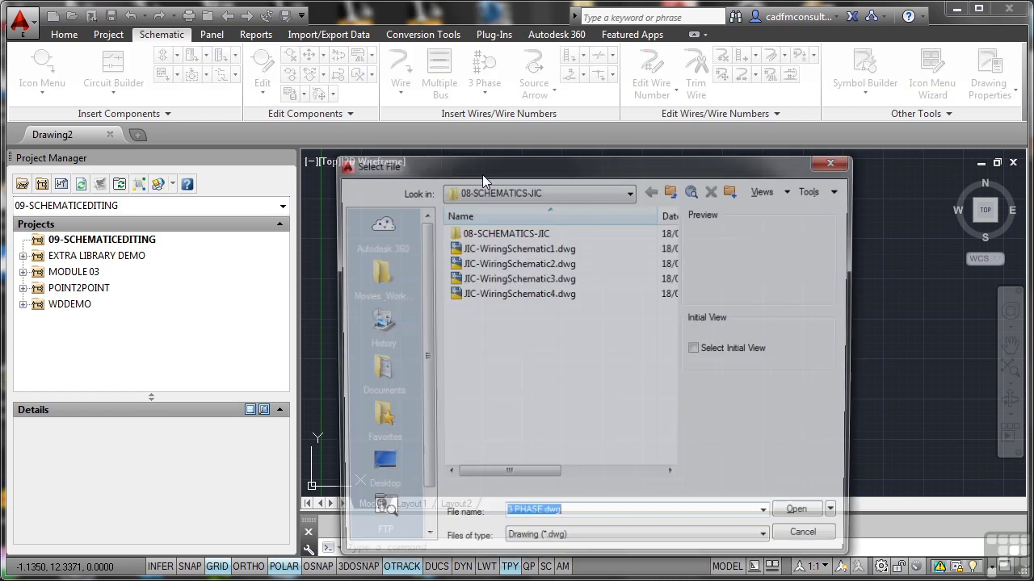
click(672, 190)
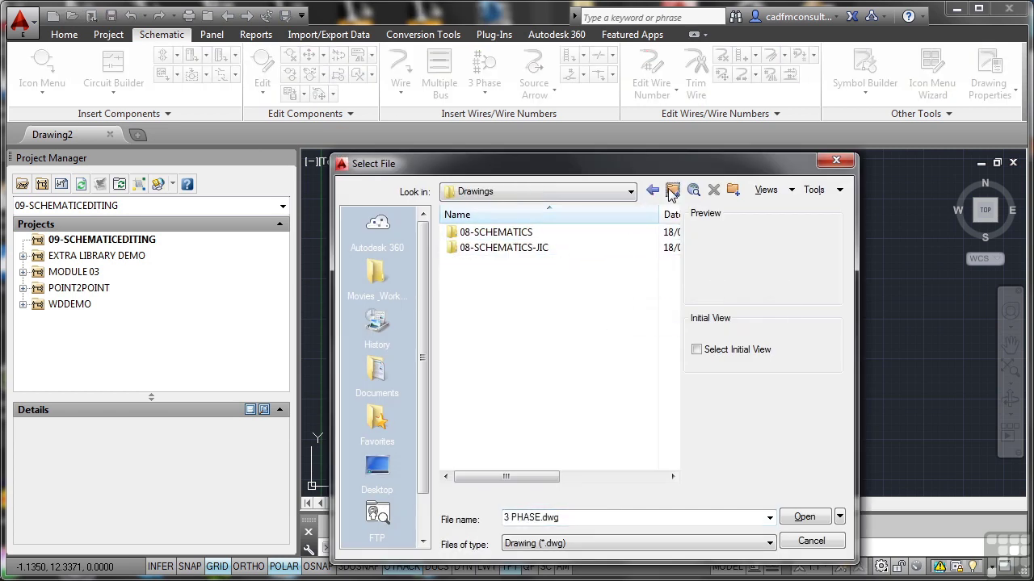
click(672, 191)
click(672, 190)
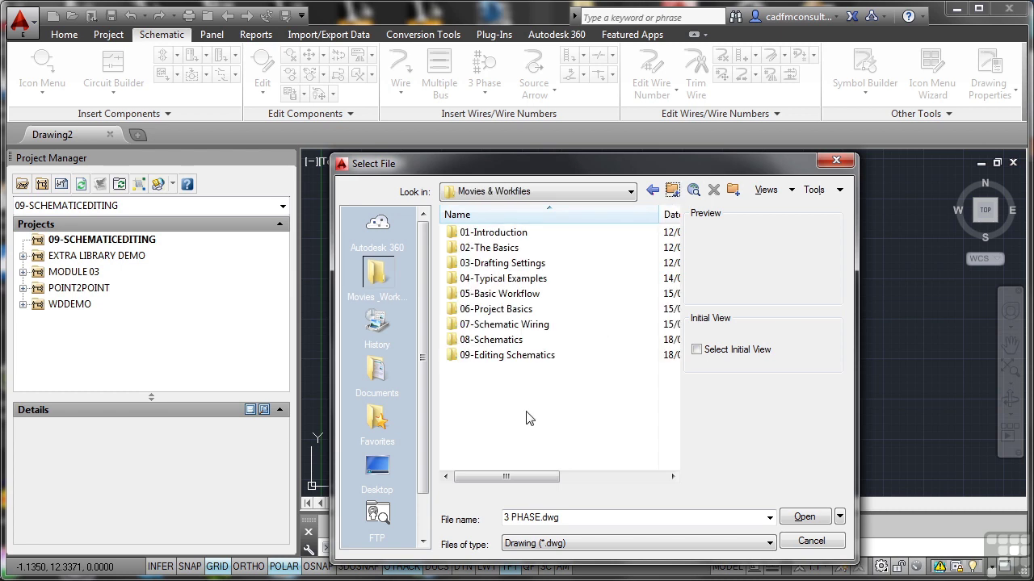
double_click(498, 356)
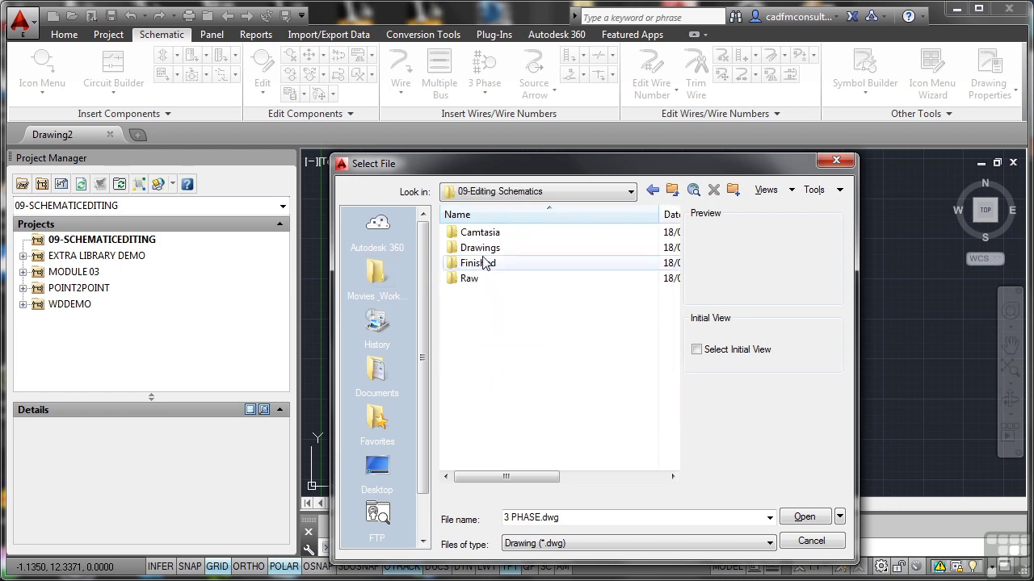
double_click(481, 249)
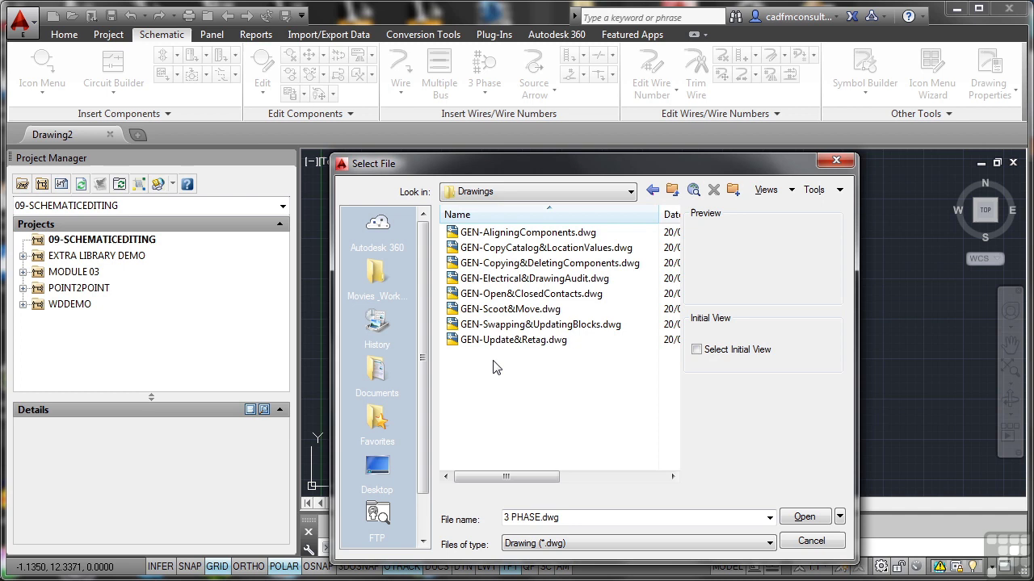
click(509, 309)
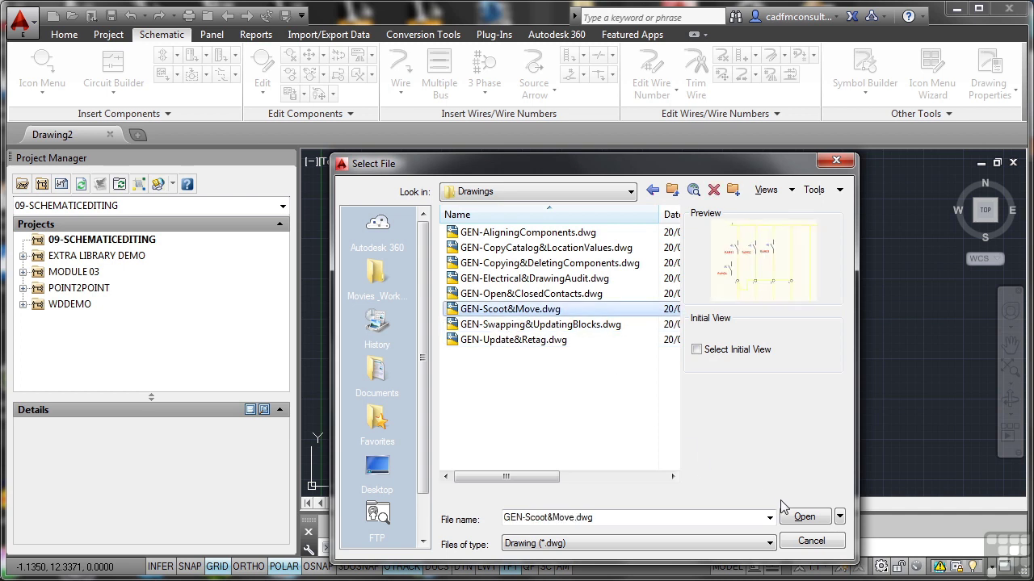
click(806, 519)
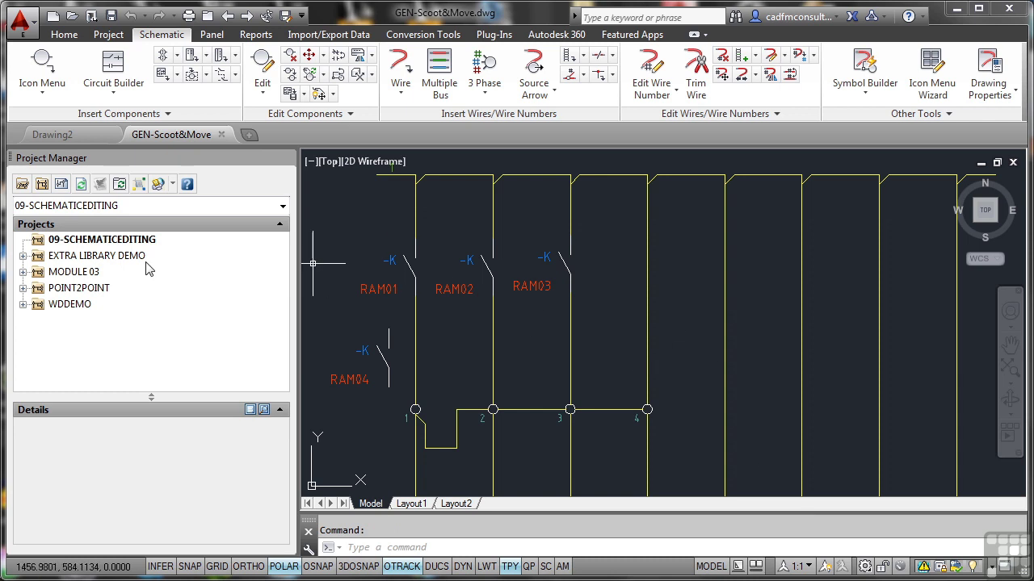
Add the active drawing to the 09-SCHEMATICEDITING project and accept the project defaults.
click(98, 241)
right_click(97, 240)
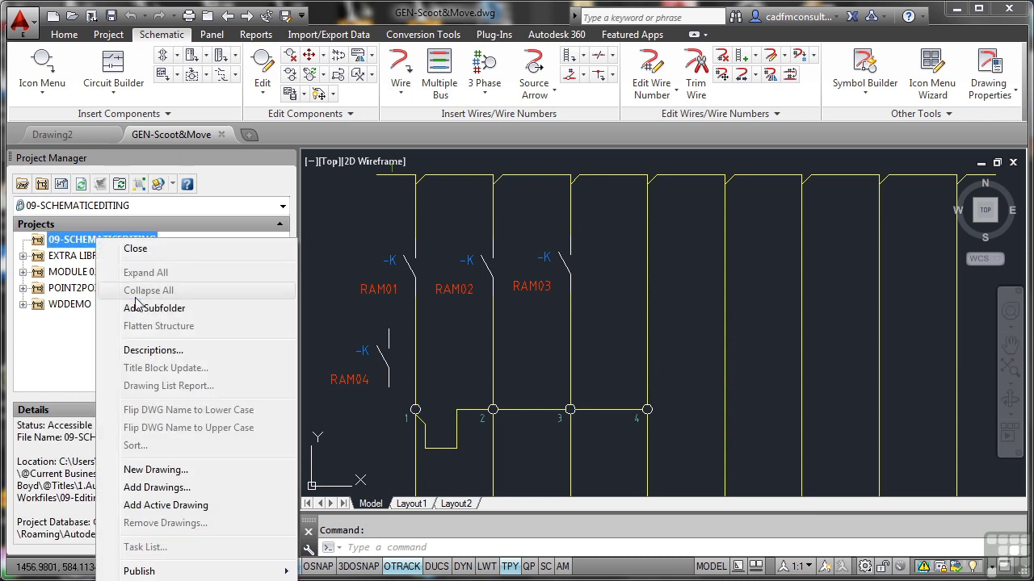
click(165, 505)
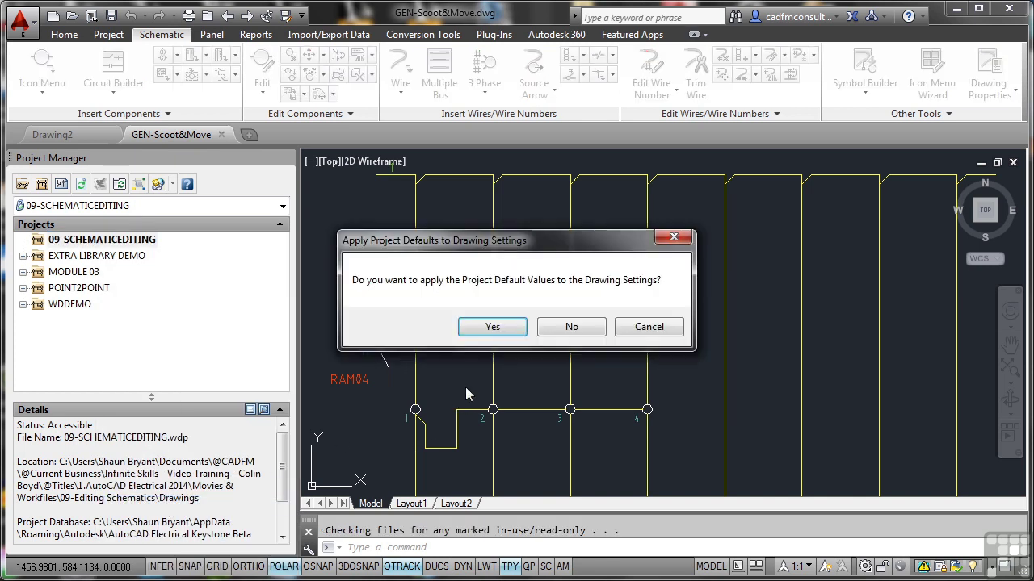
click(493, 327)
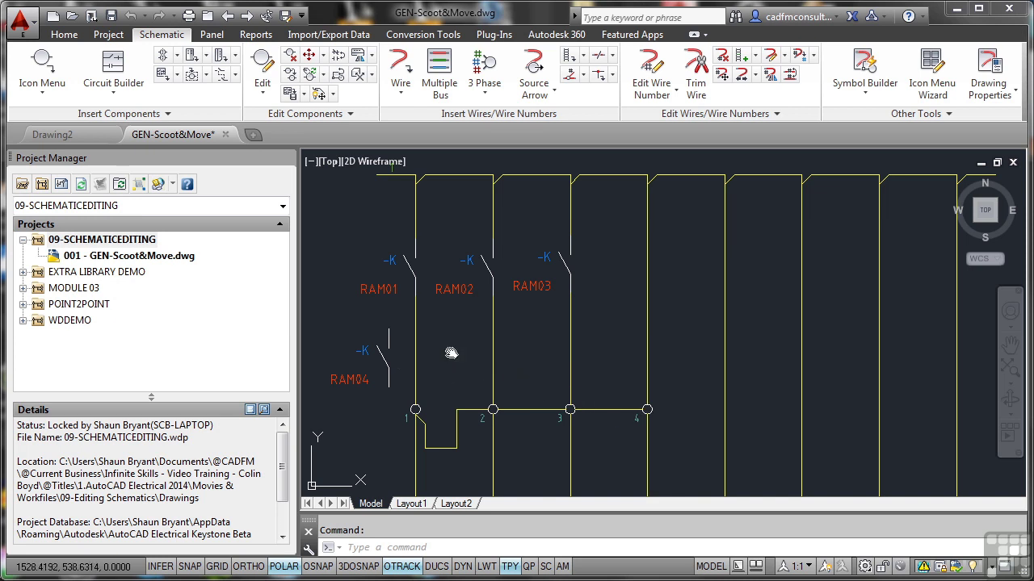
Pan and zoom in on the stray RAM04 contact to inspect it.
middle_drag(455, 353, 542, 360)
scroll(542, 360, up, 2)
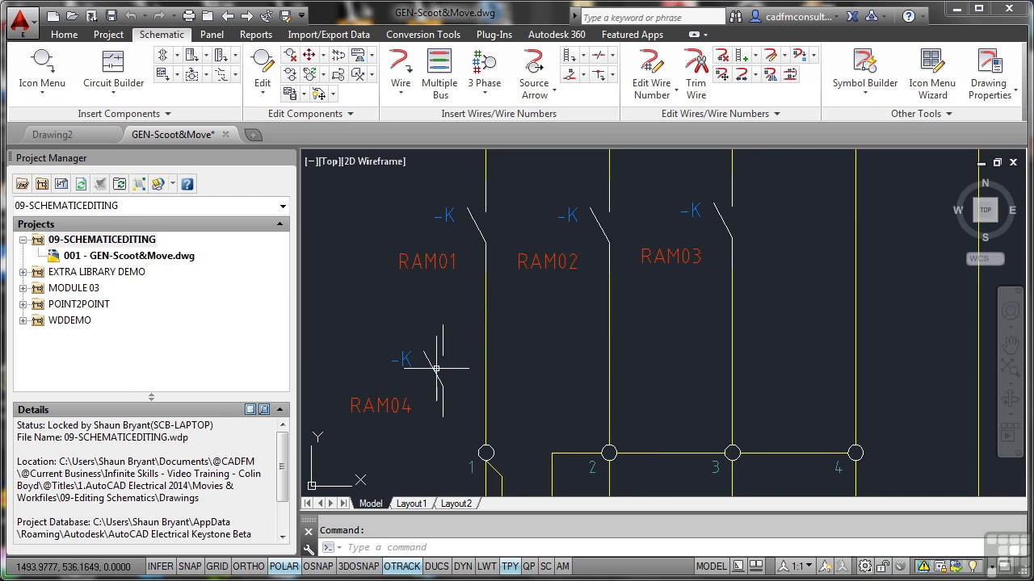
mouse_move(434, 370)
Move the RAM04 contact with plain Move, snapping its endpoint onto the wire above terminal 4.
click(64, 35)
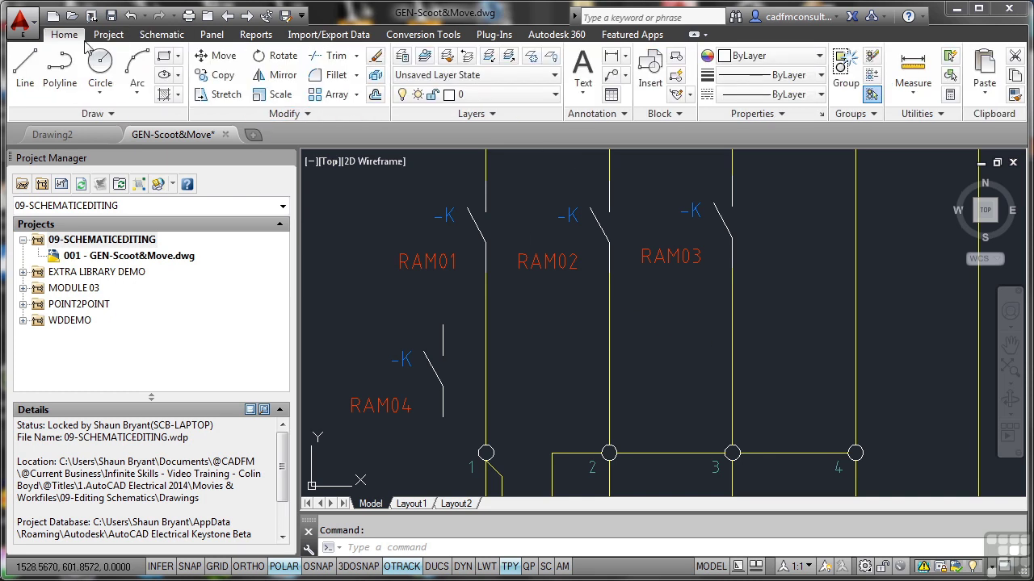
click(212, 58)
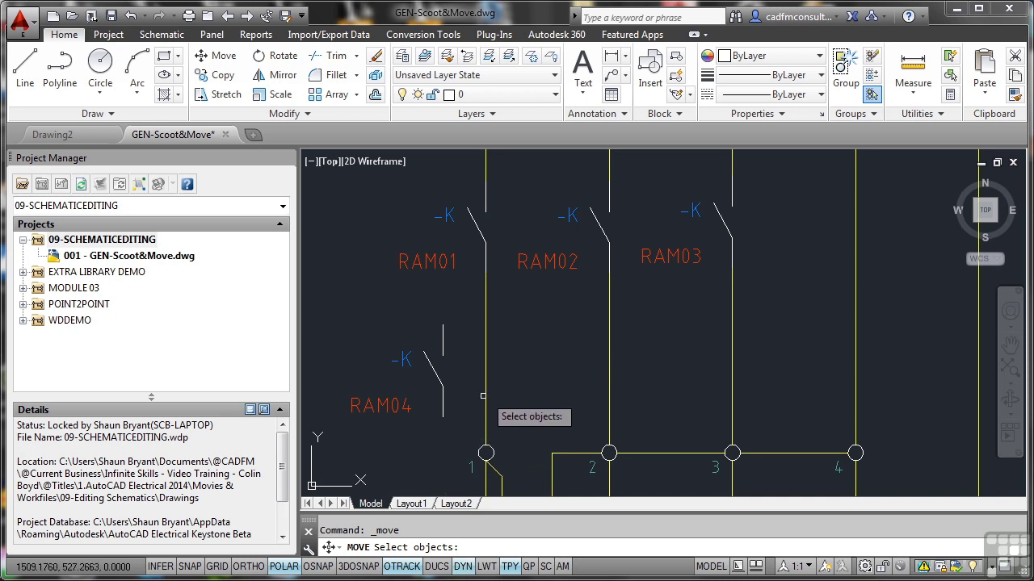
click(462, 432)
click(374, 320)
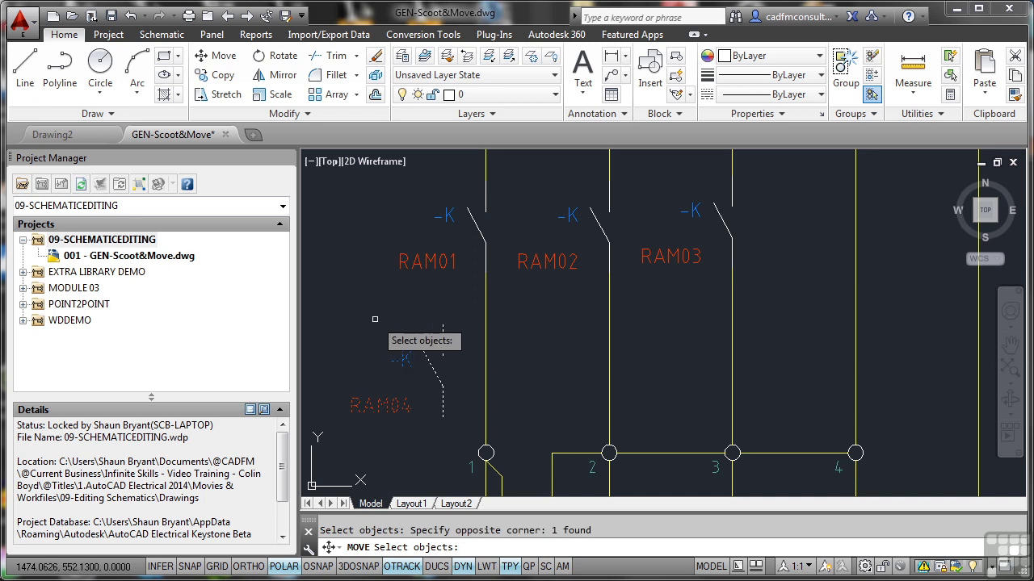
key(Return)
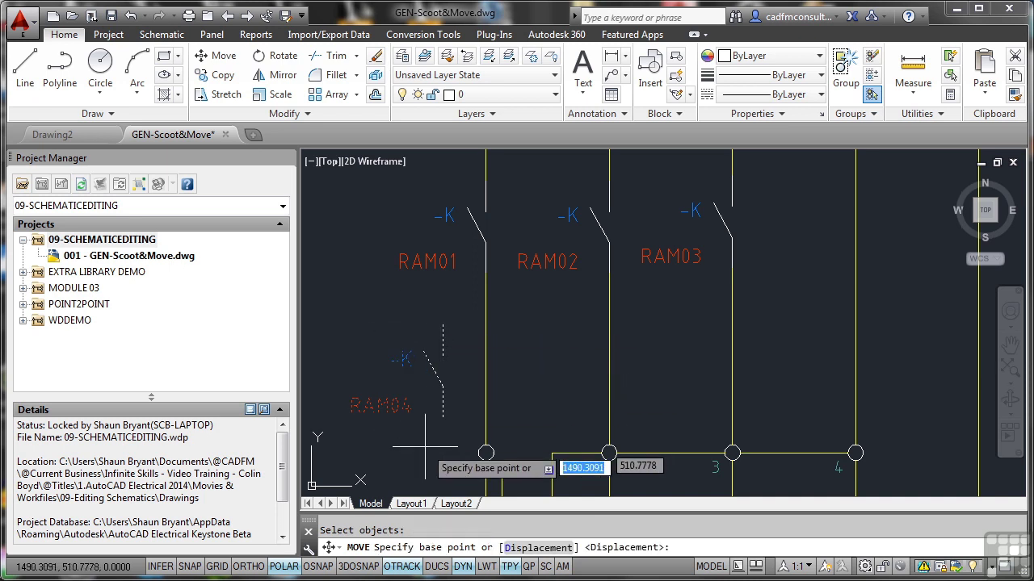
key(F3)
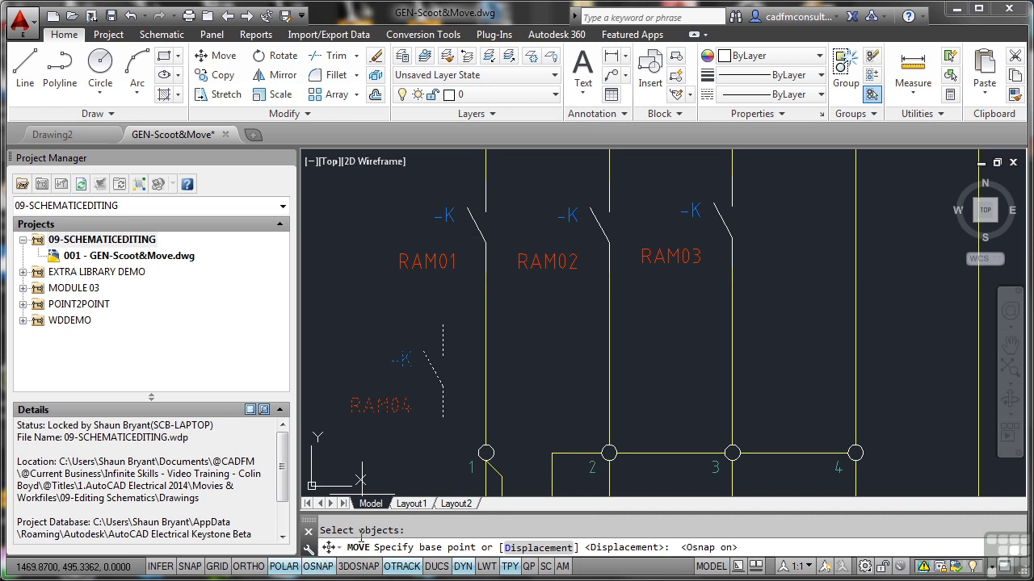
click(442, 356)
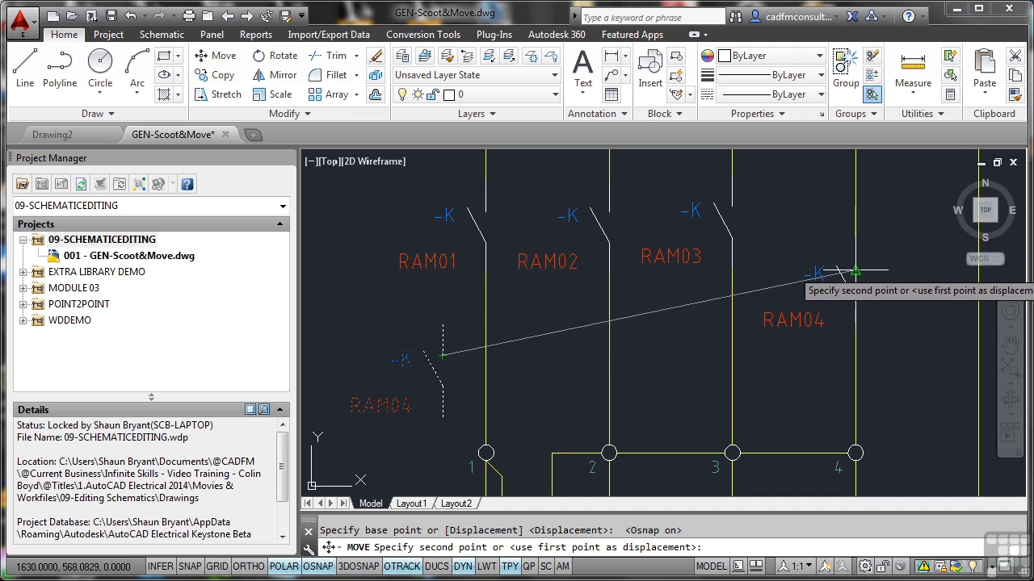
click(855, 271)
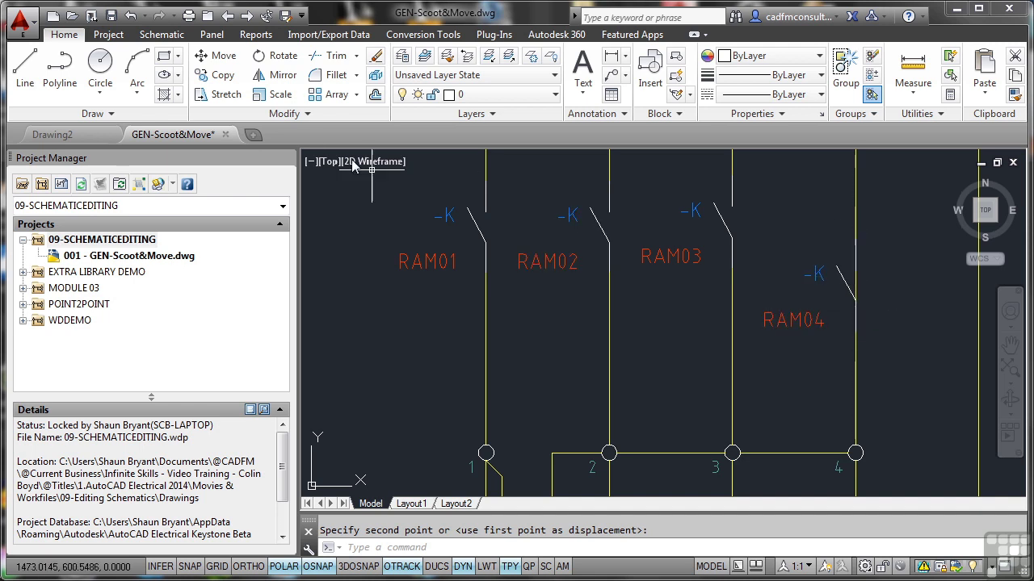
Undo the move so RAM04 returns to its stray position.
click(130, 18)
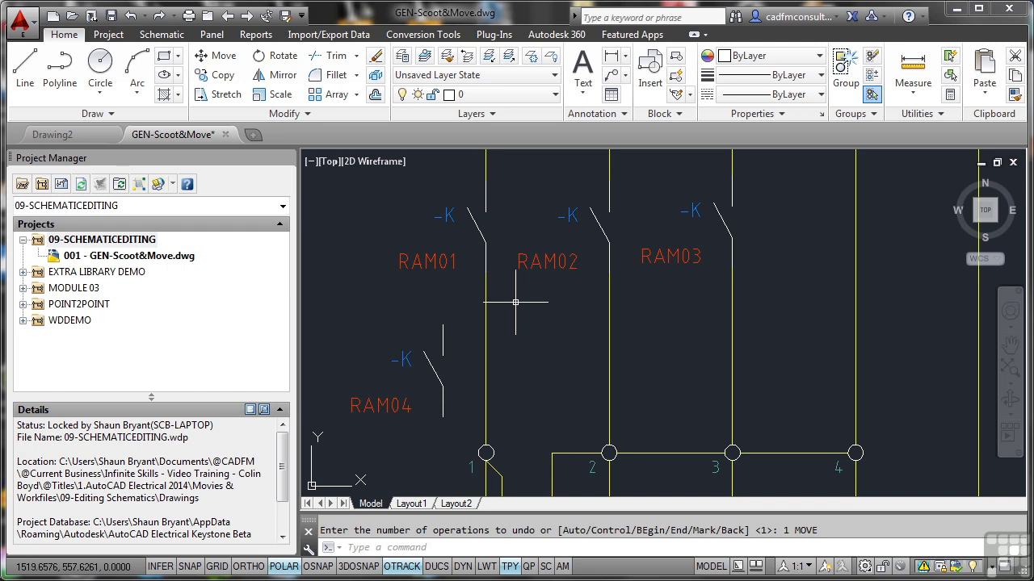
Select RAM04 and start Move Component on it from the marking menu.
click(443, 339)
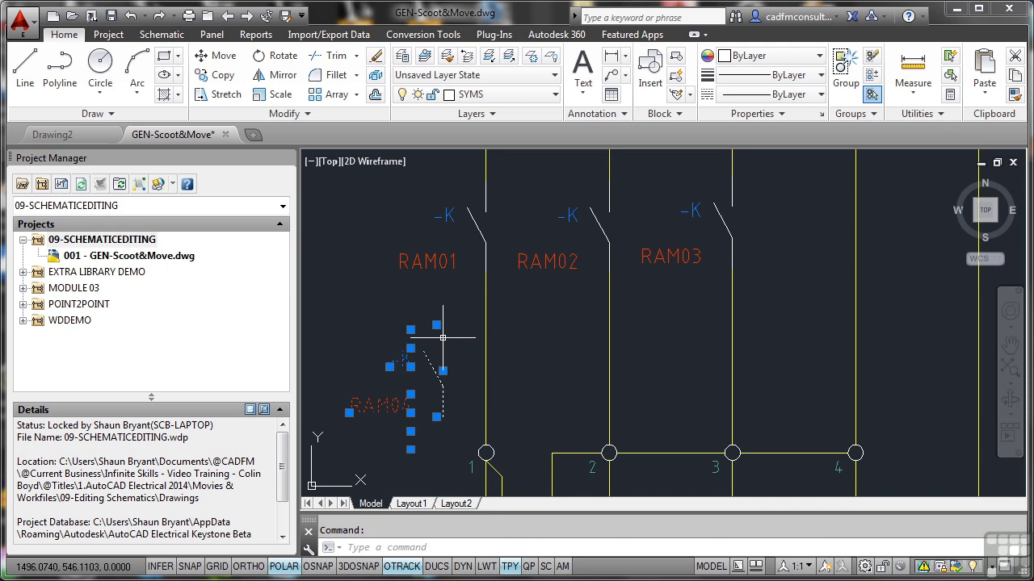
right_click(462, 295)
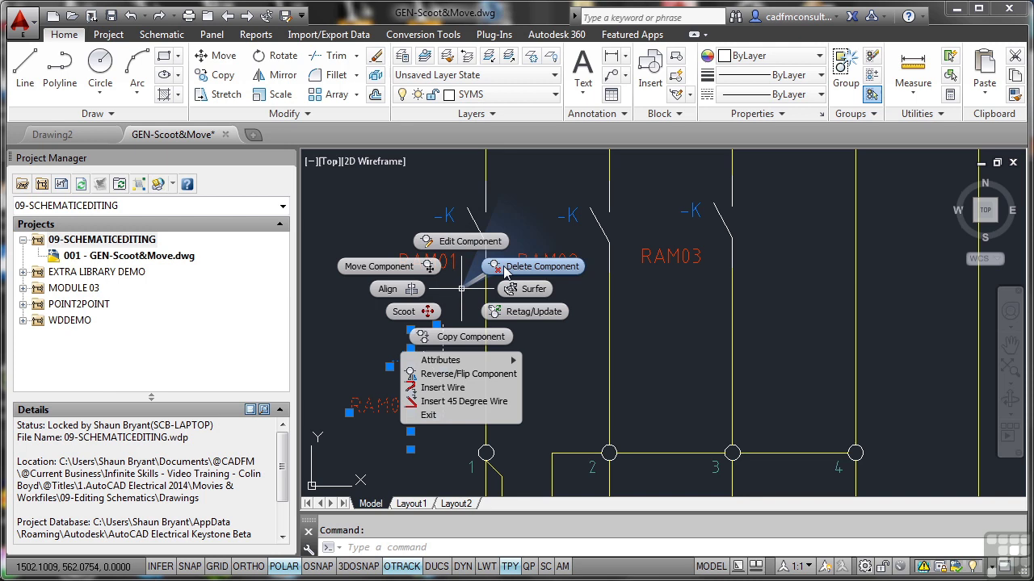
click(406, 267)
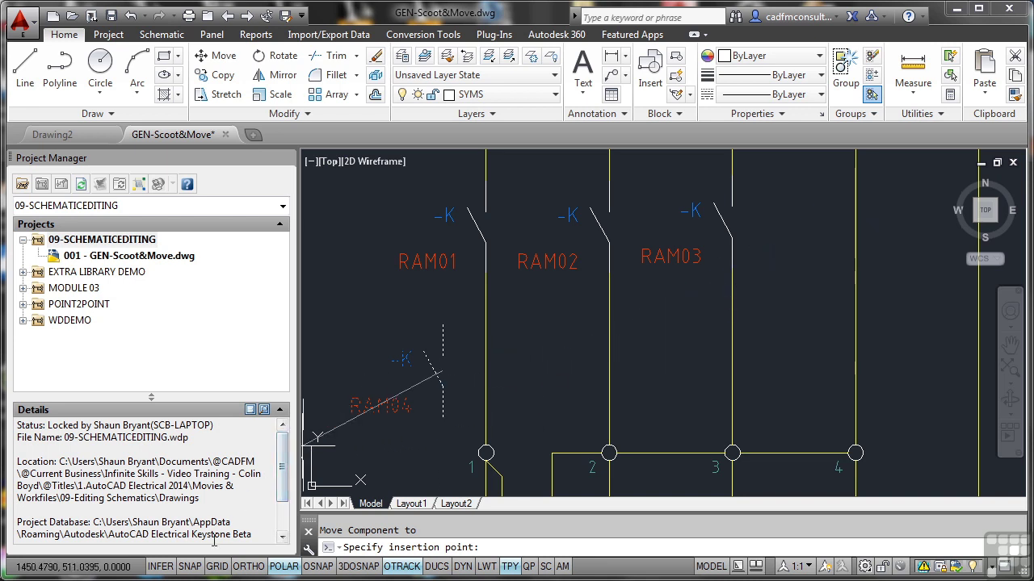
Insert RAM04 on the wire above terminal 4, in line with RAM01–RAM03, with snap and grid off.
click(190, 566)
click(217, 566)
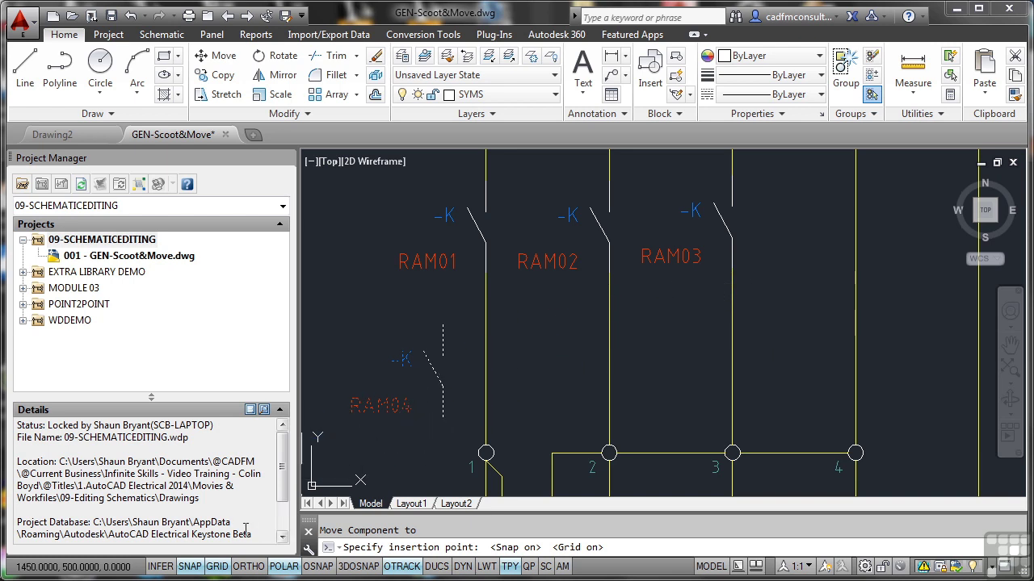
click(189, 566)
click(216, 567)
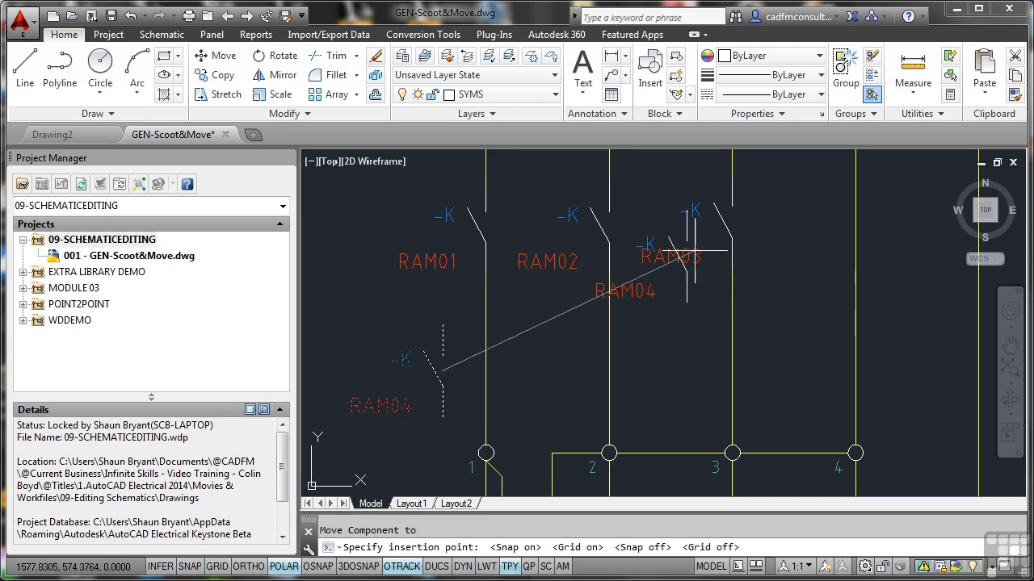
click(855, 216)
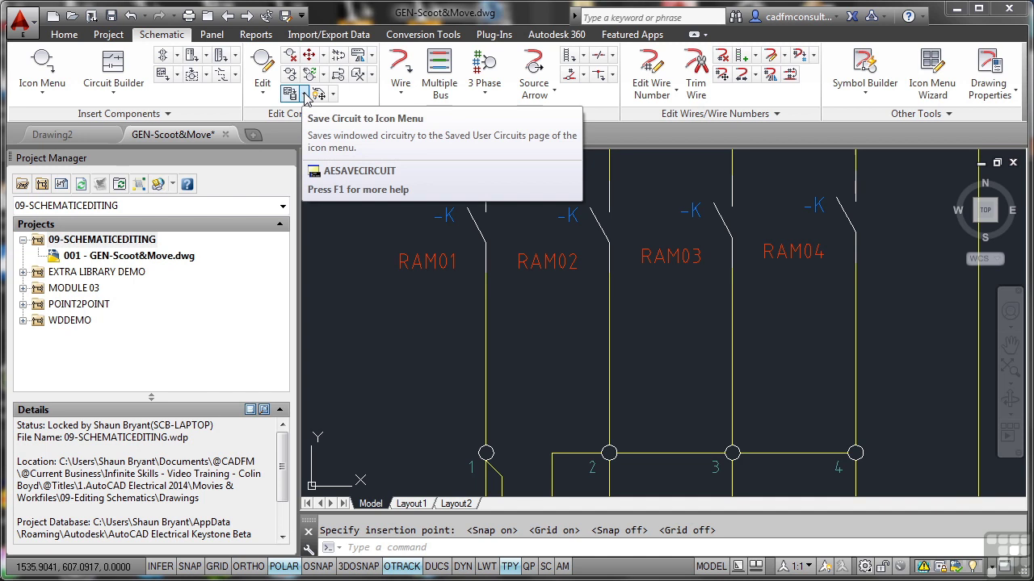
click(303, 95)
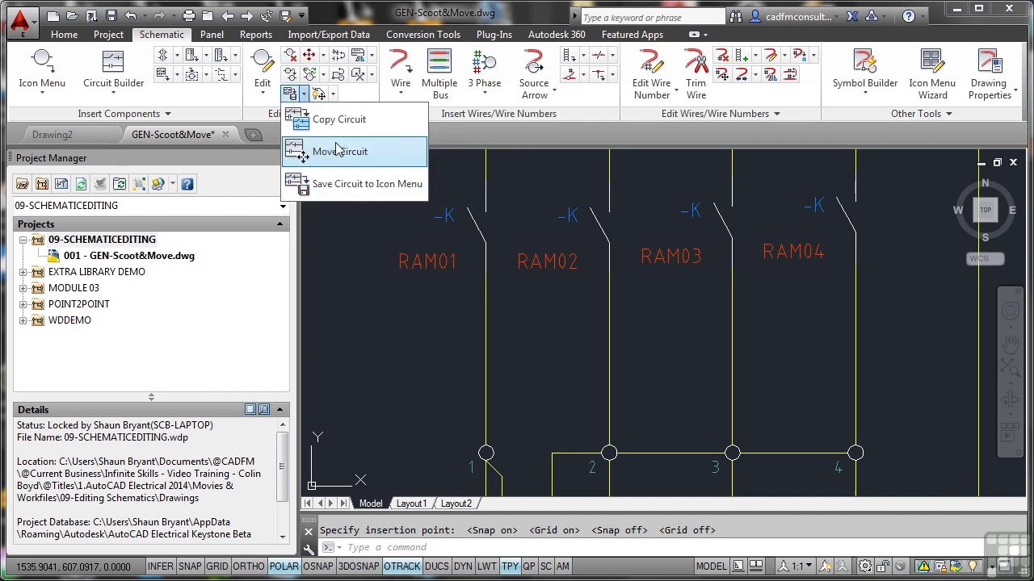
click(177, 75)
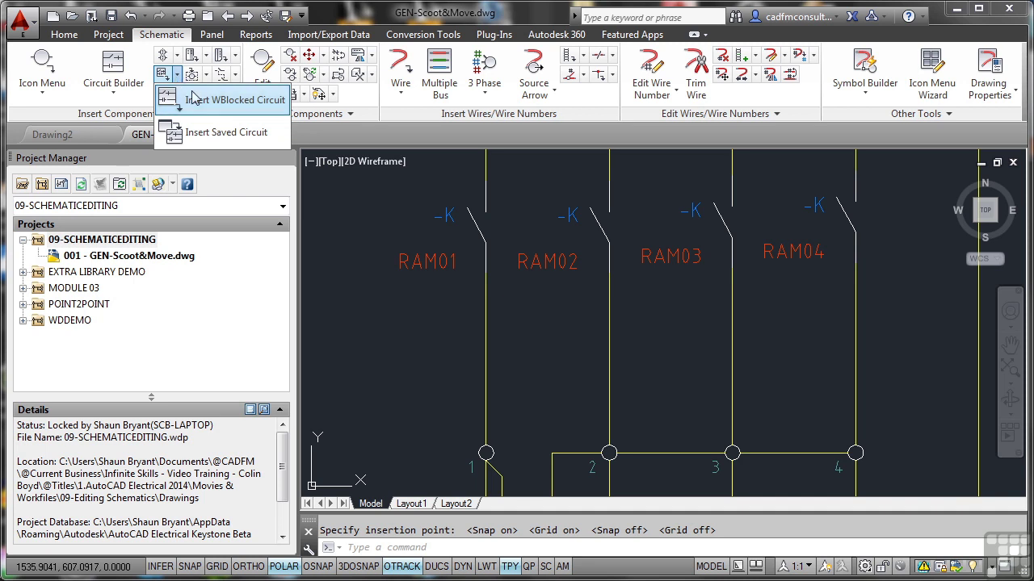
click(346, 192)
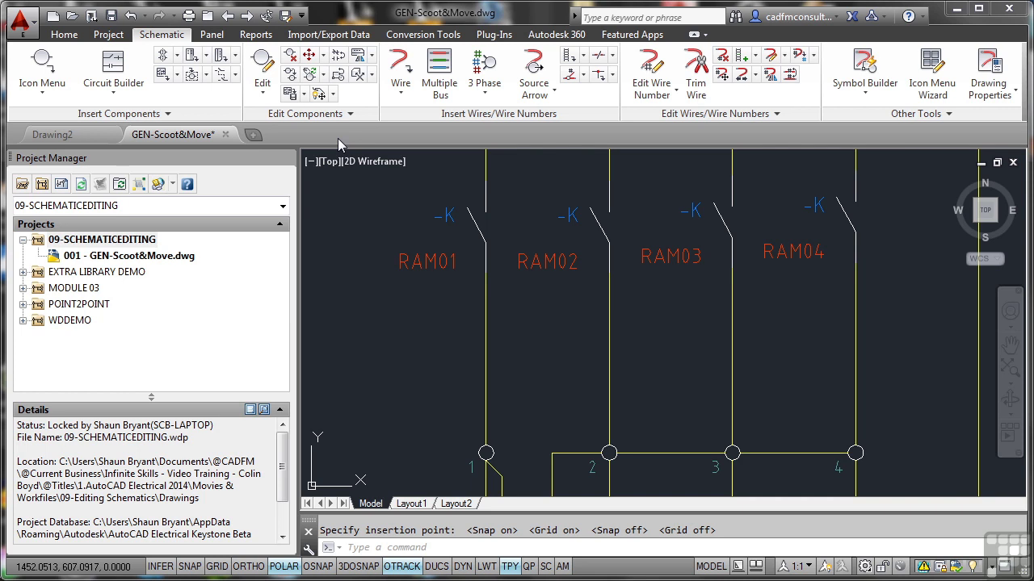
click(322, 55)
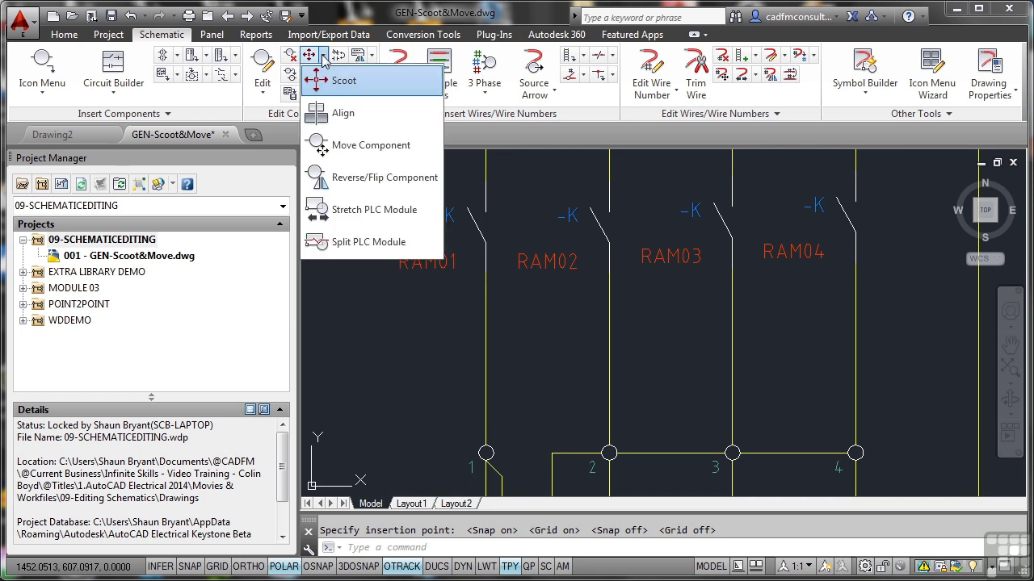
click(369, 147)
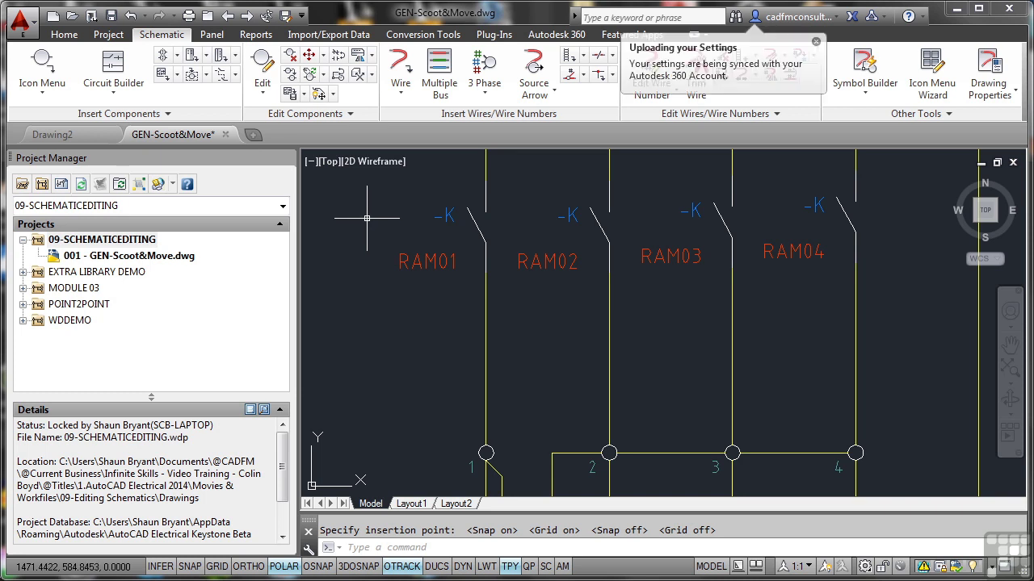
Pan up to show the jogged wire below terminals 1 and 2.
middle_drag(653, 341, 637, 200)
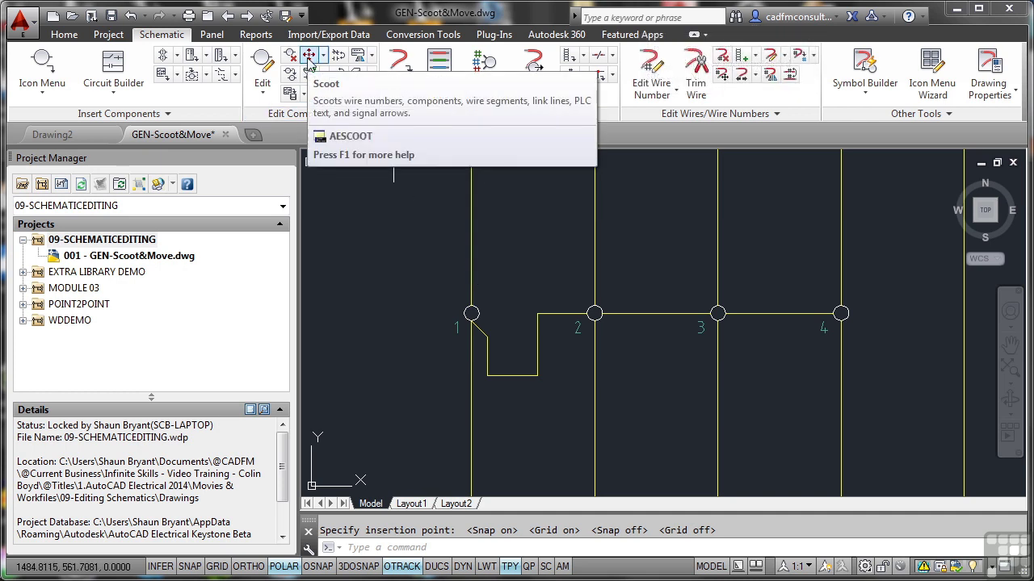
Scoot the jog's bottom horizontal run up above the terminal row, with snap, grid and osnap off.
click(500, 375)
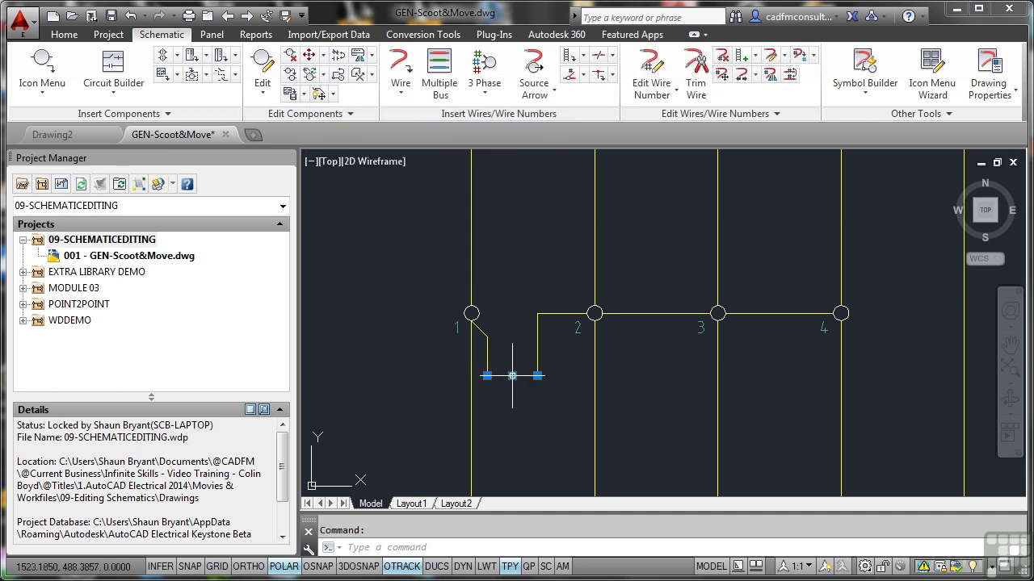
right_click(513, 379)
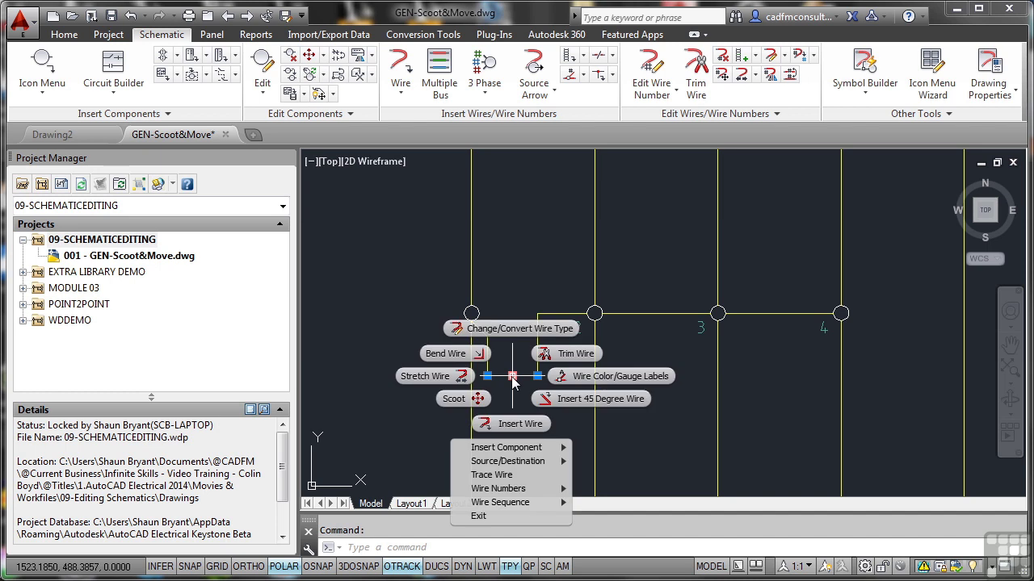
click(455, 399)
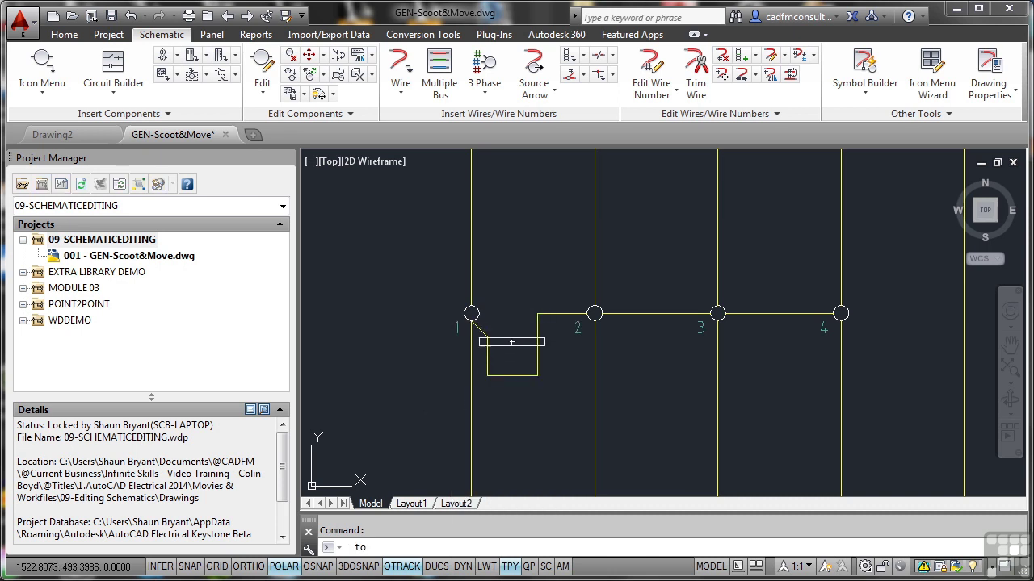
click(191, 567)
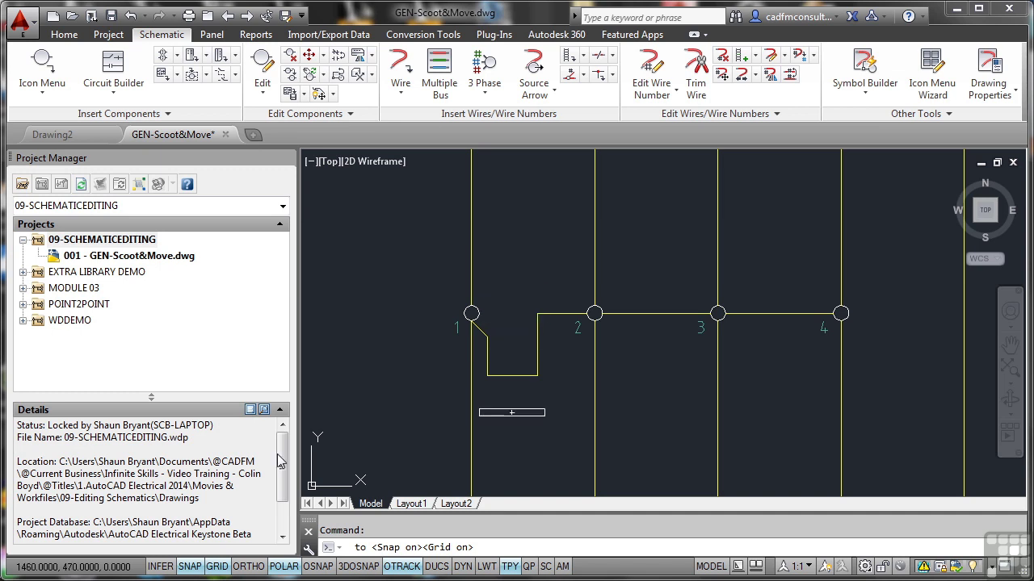
click(194, 568)
click(214, 568)
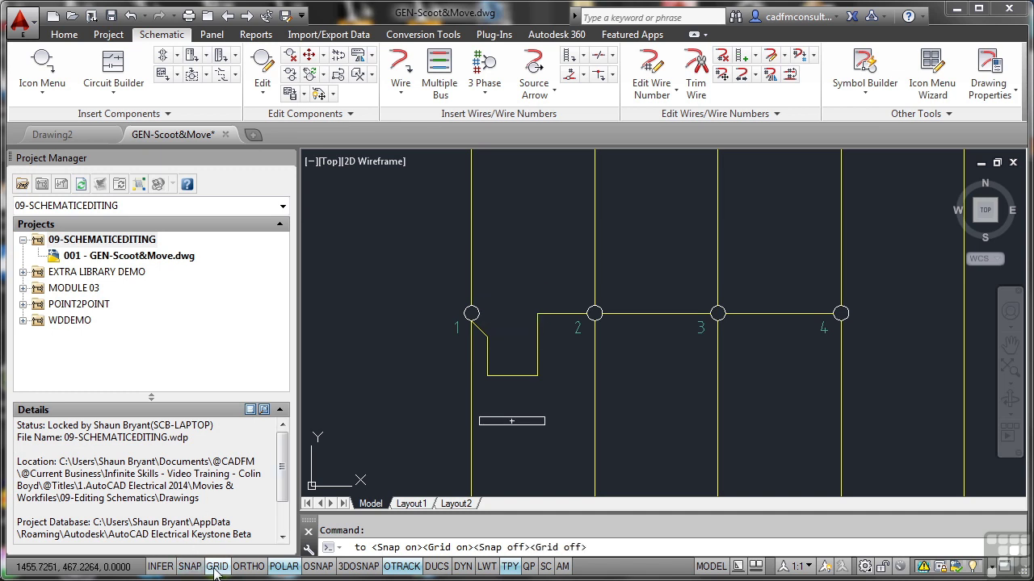
click(317, 567)
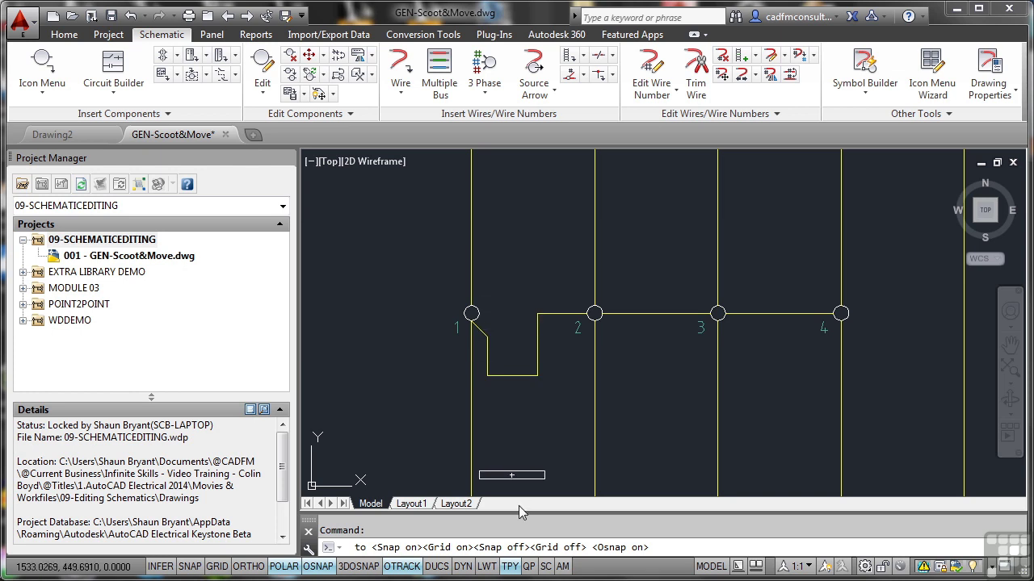
click(319, 567)
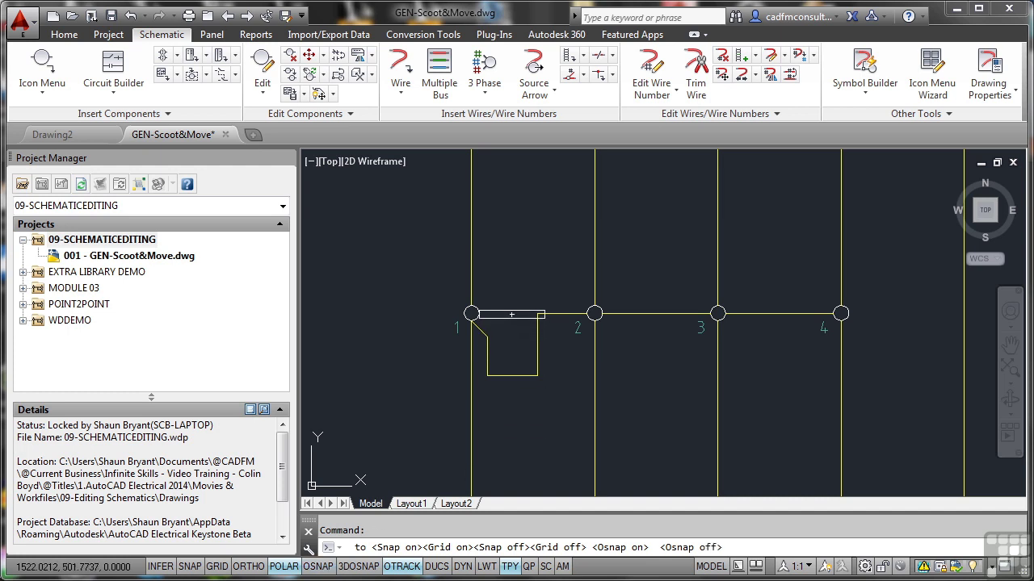
click(511, 234)
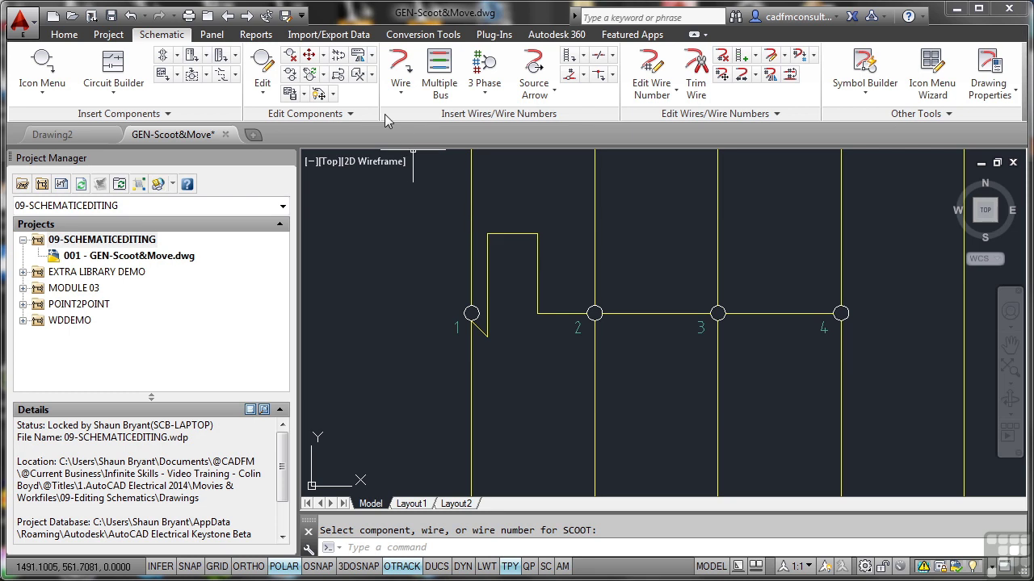
Scoot the jog back below terminal 1, then scoot the terminal 2–4 wire down level with it.
click(309, 58)
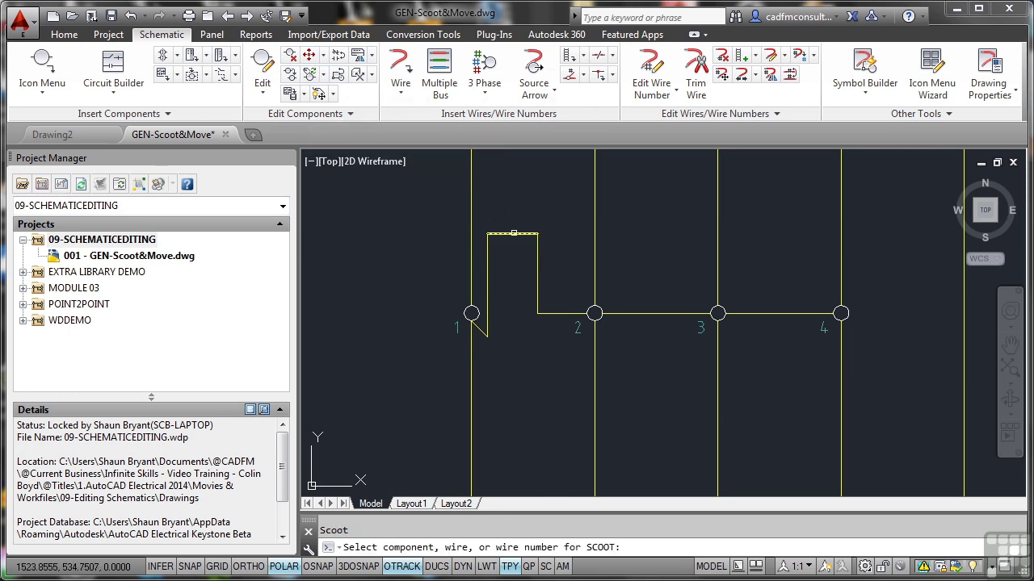
click(513, 234)
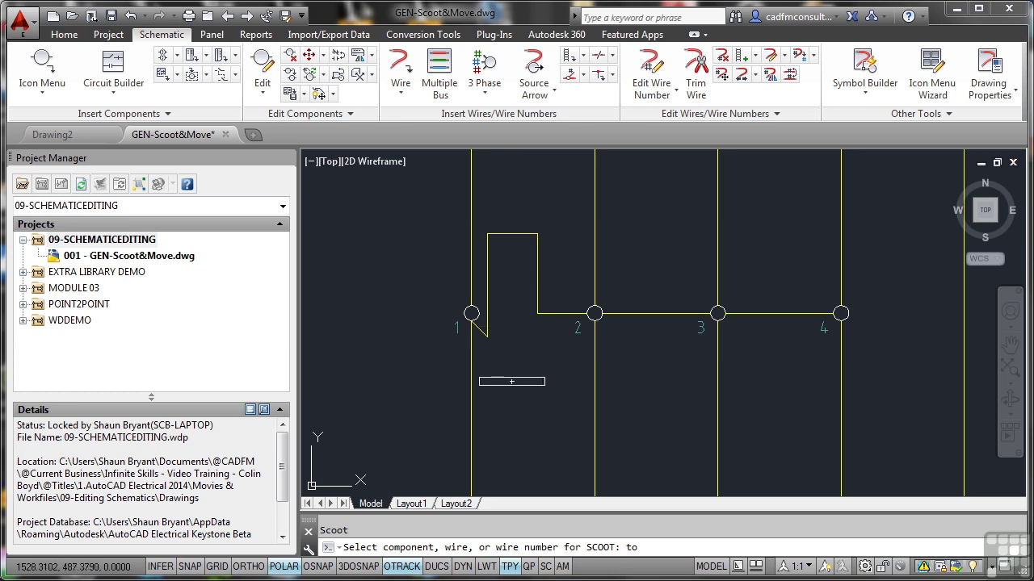
scroll(521, 404, down, 2)
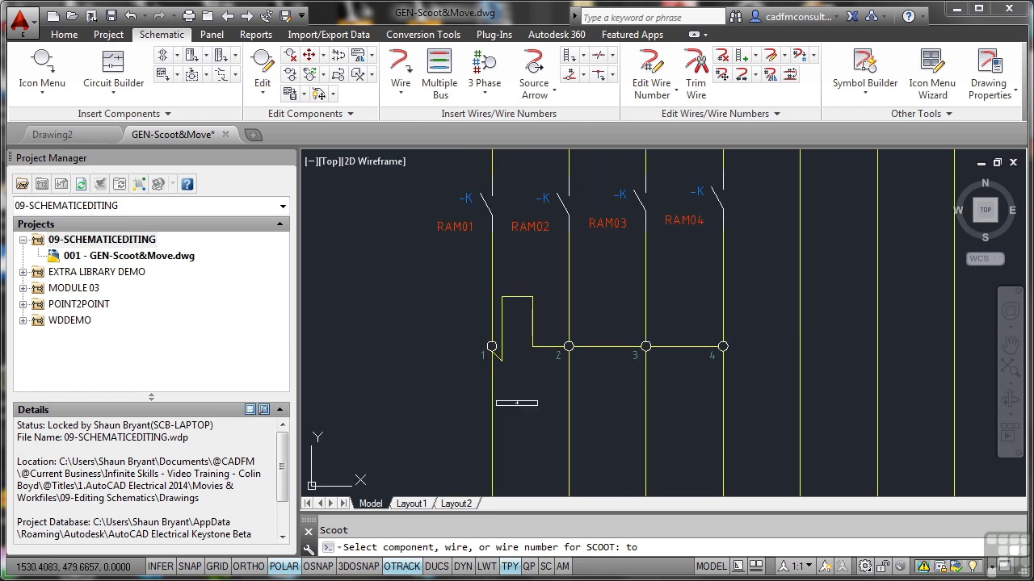
click(517, 445)
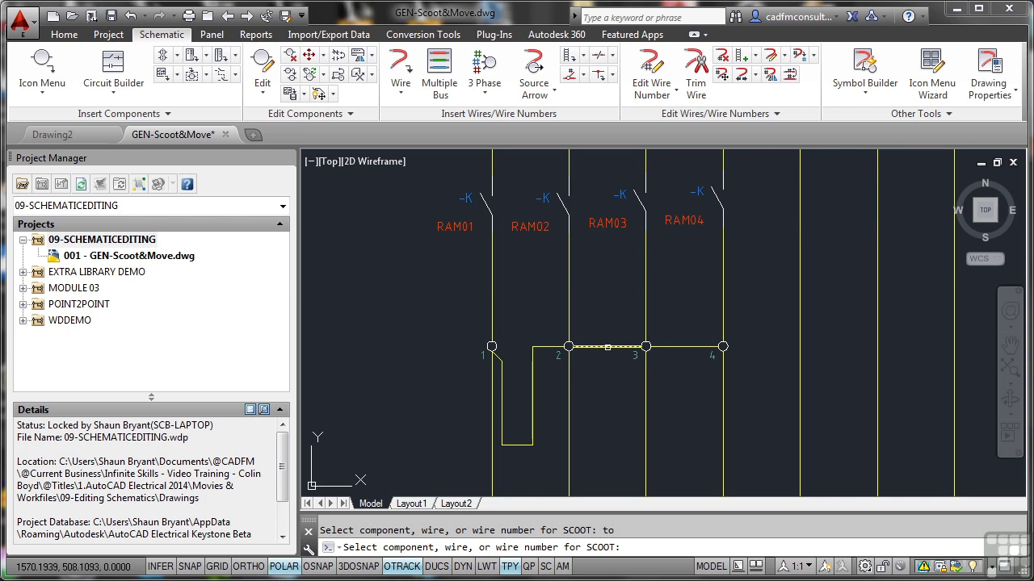
click(608, 349)
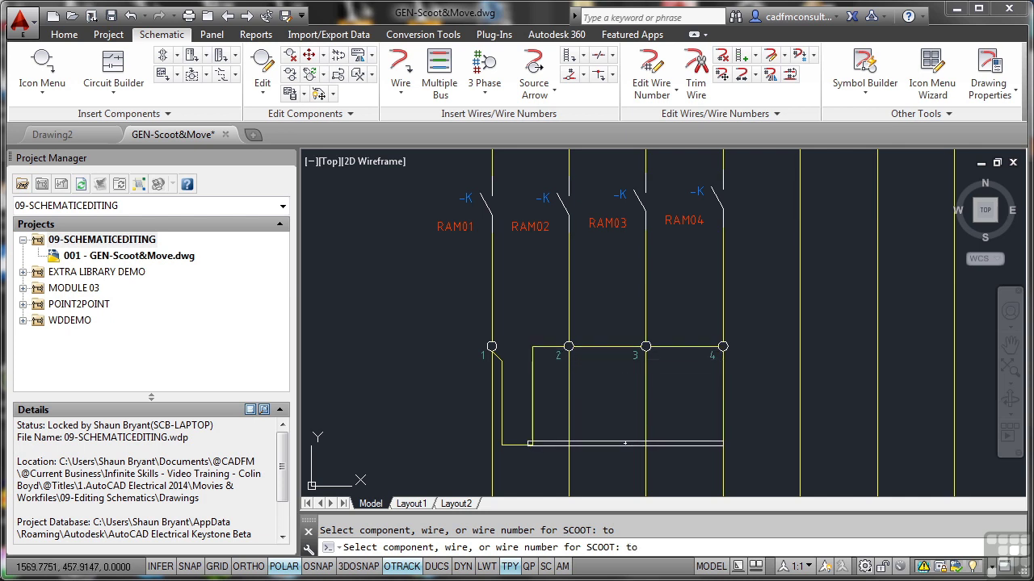
click(607, 445)
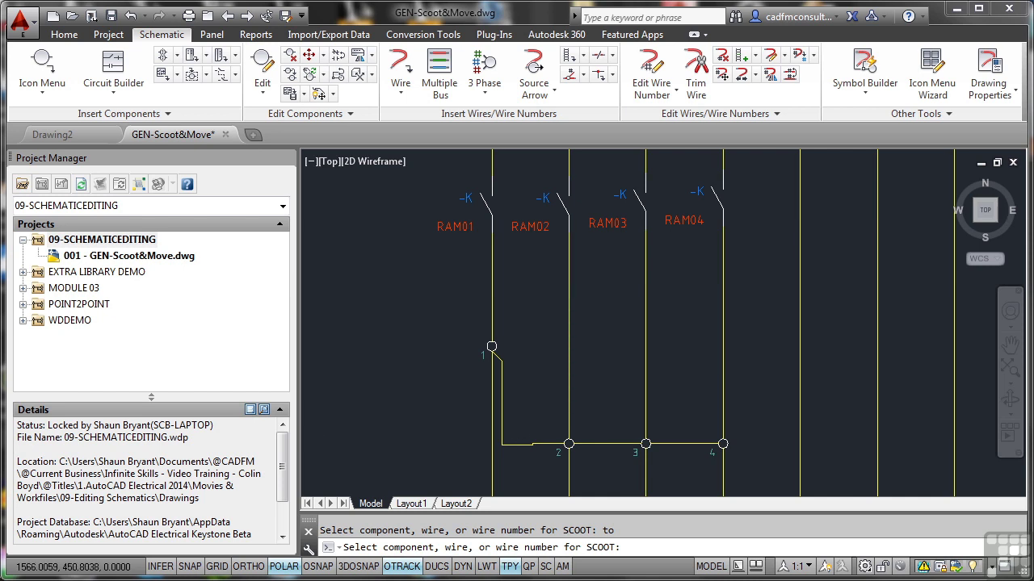
Scoot the wire through terminals 2–4 a few units lower onto the jog's horizontal run.
scroll(599, 458, up, 2)
scroll(599, 458, up, 2)
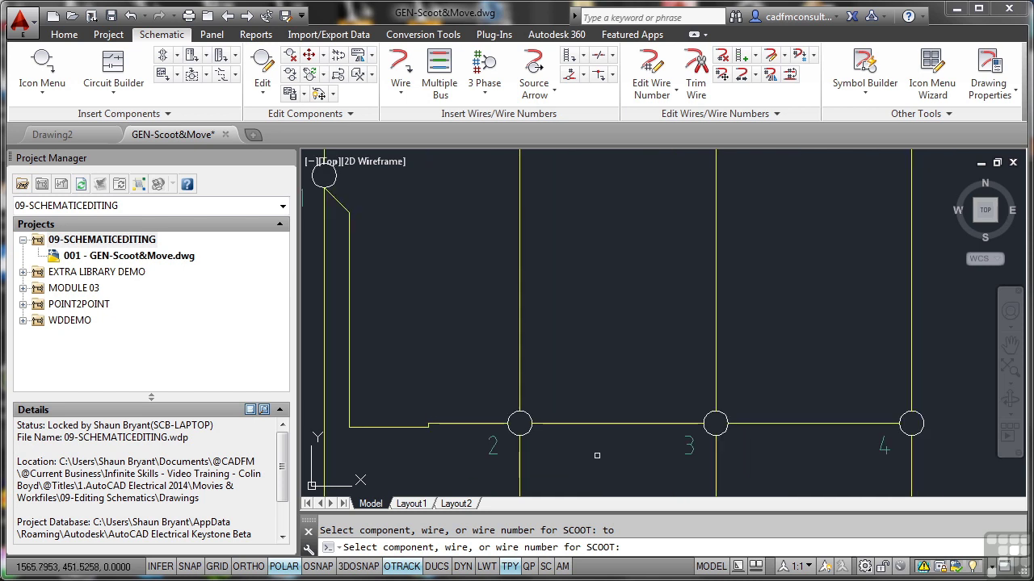
middle_drag(599, 458, 678, 357)
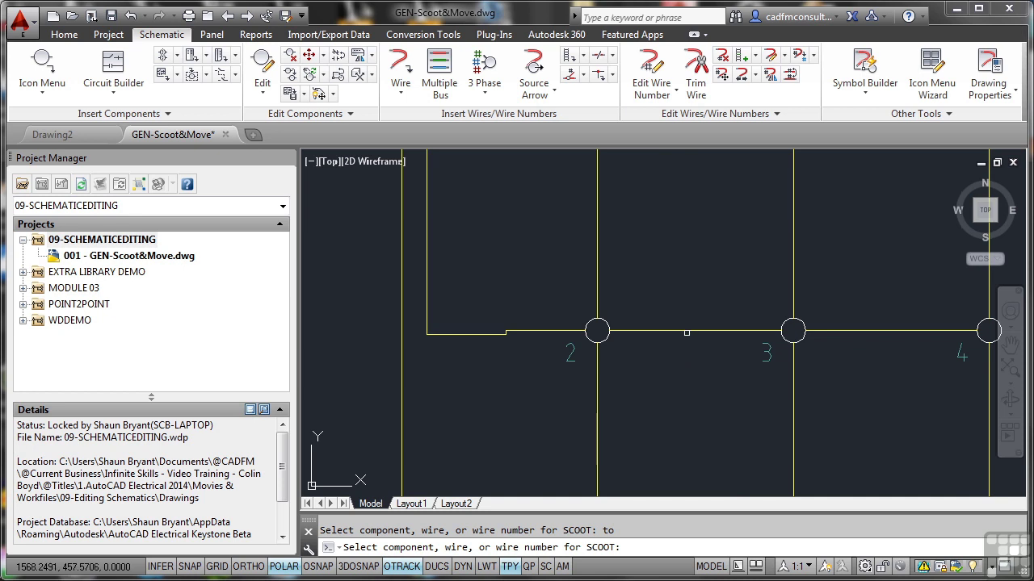
click(688, 331)
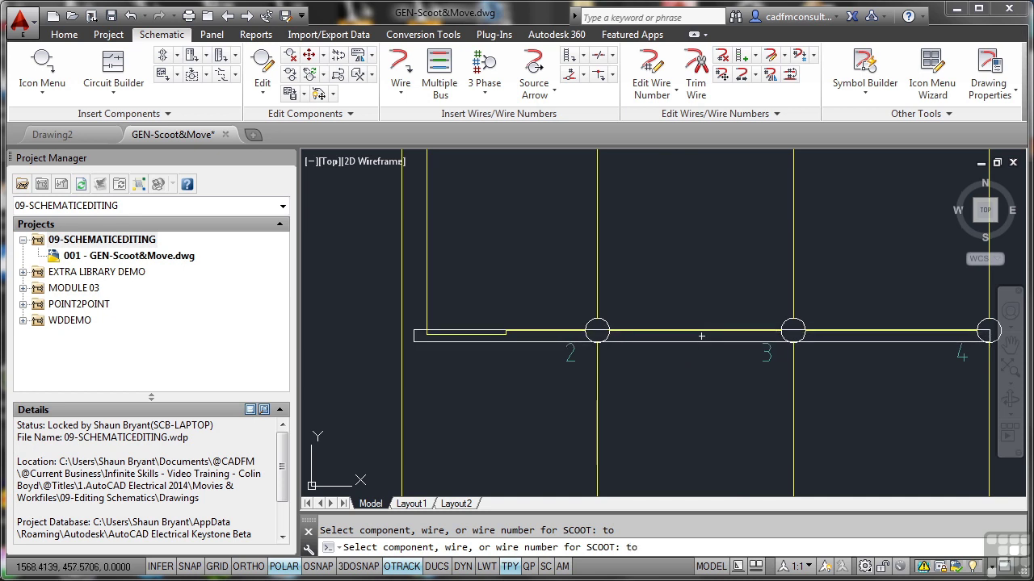
click(687, 333)
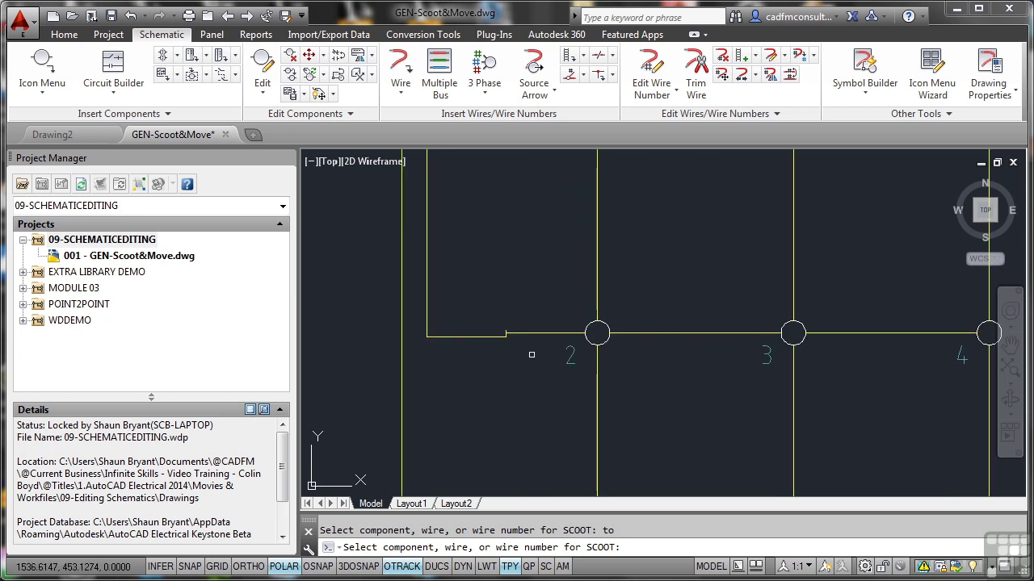
key(Return)
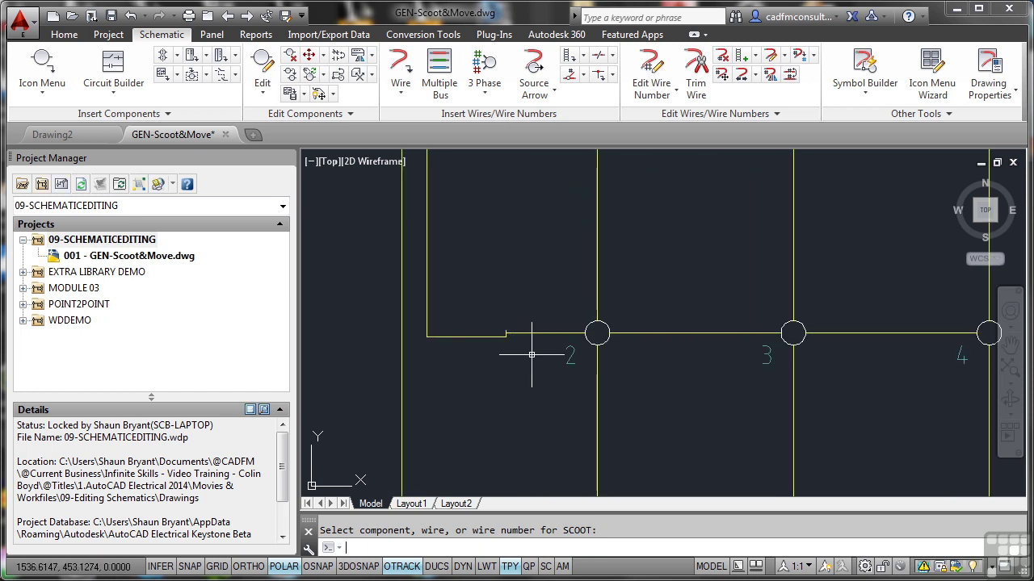
scroll(539, 316, down, 4)
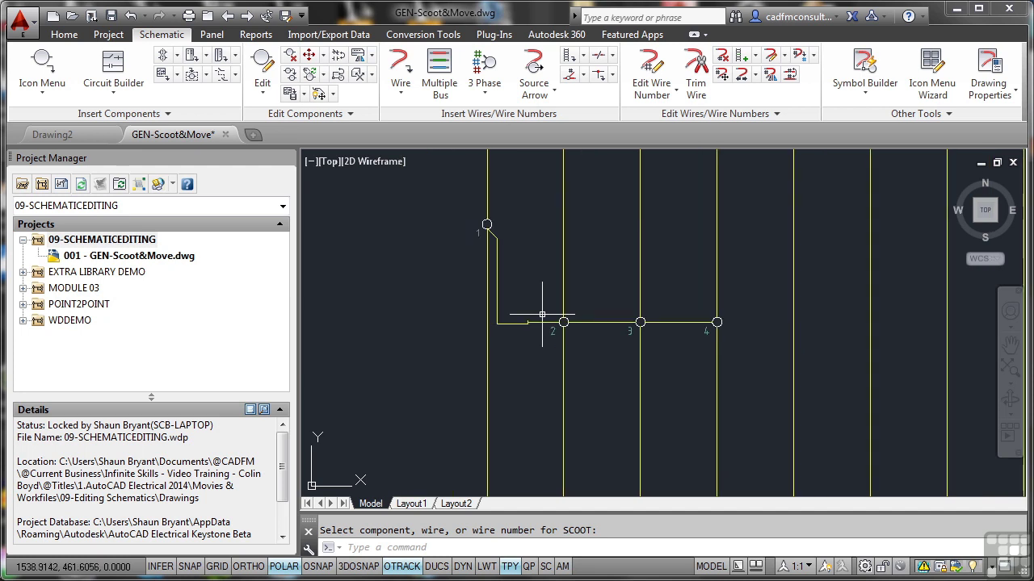